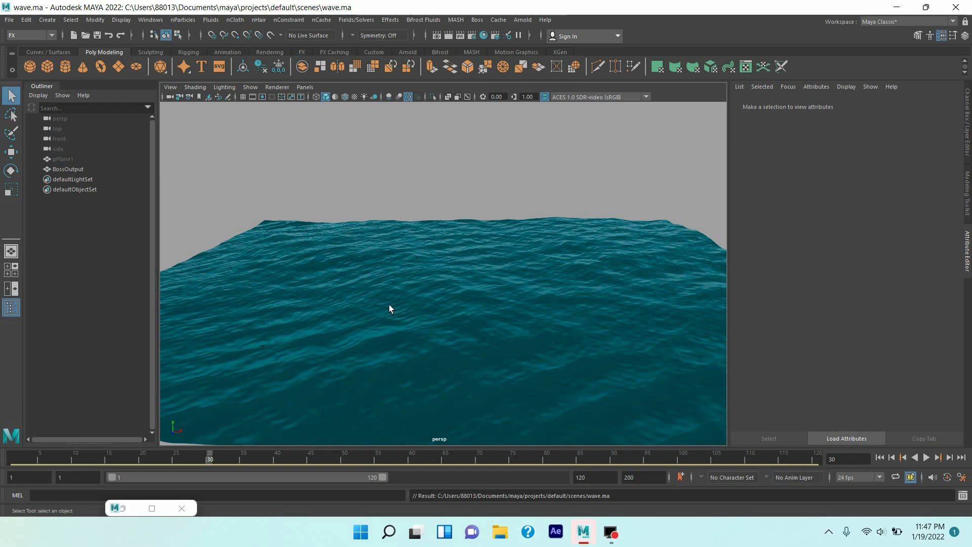
# Preview the finished ocean animation, then view and close the rendered ocean image
pyautogui.click(931, 462)
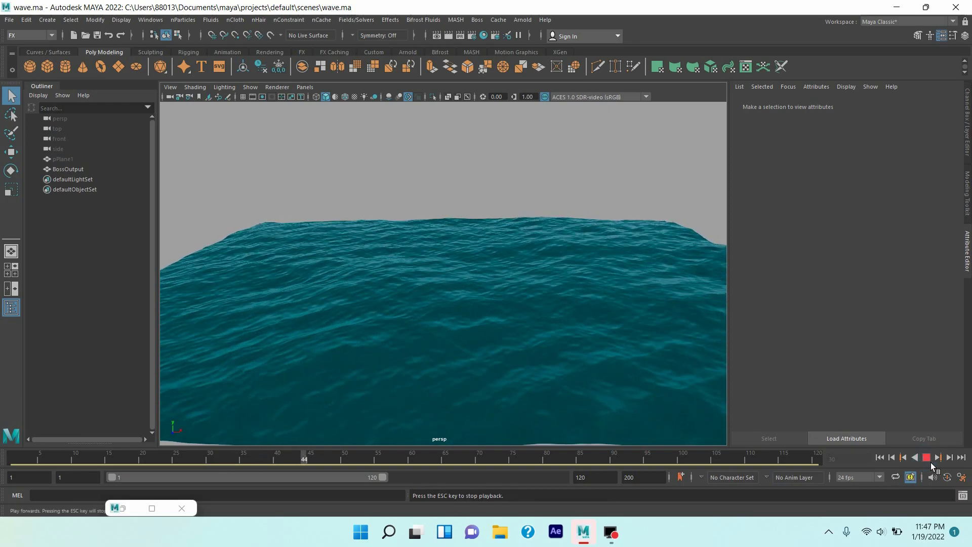
pyautogui.click(926, 457)
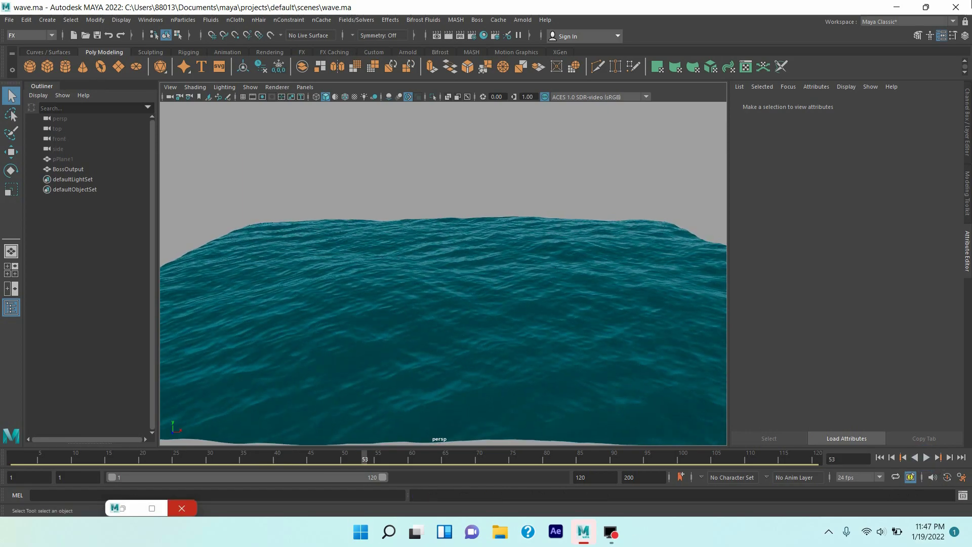
pyautogui.click(123, 508)
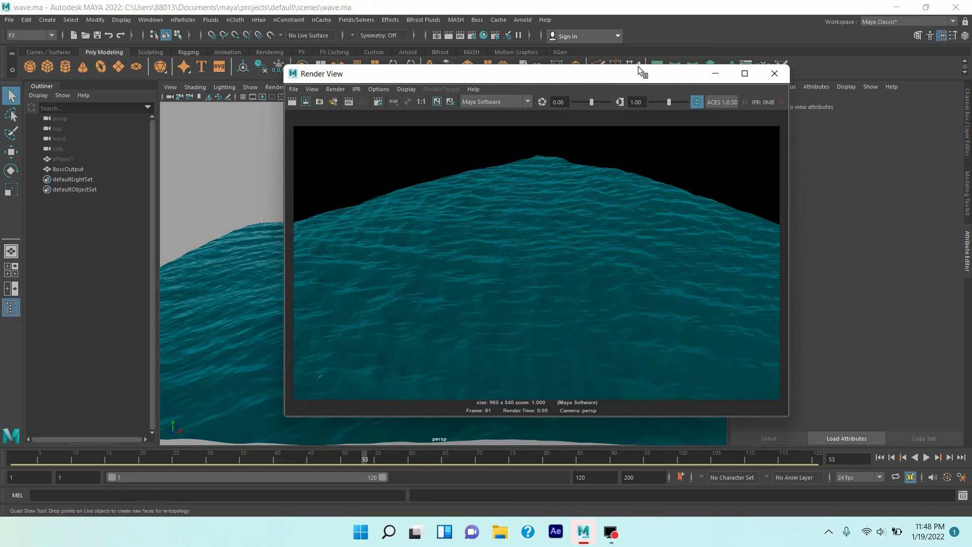
pyautogui.click(775, 74)
# Start a new empty scene with the ground grid shown and add a polygon plane
pyautogui.click(9, 20)
pyautogui.click(27, 39)
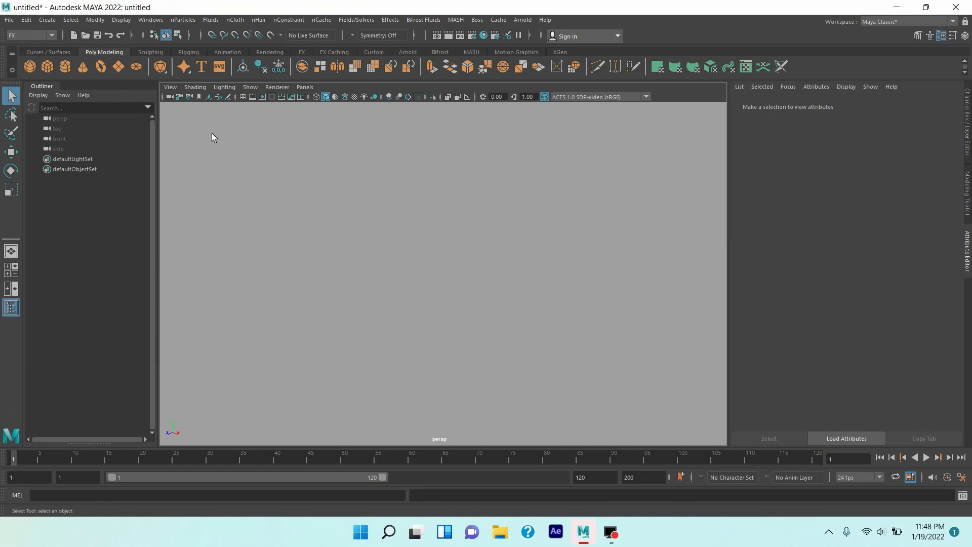
pyautogui.click(245, 98)
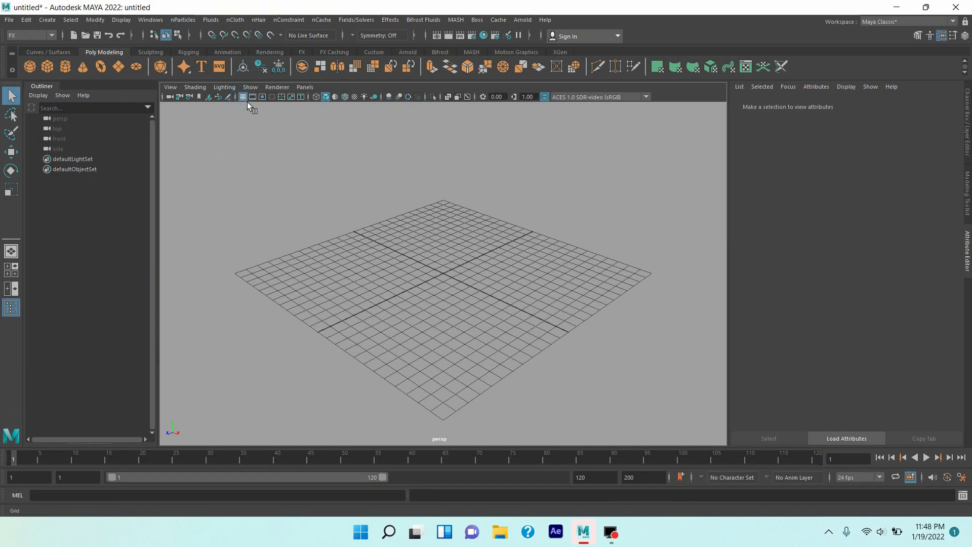
pyautogui.click(119, 70)
# Give polyPlane1 width and height 50 and 300 subdivisions each way; enable multisample anti-aliasing
pyautogui.hotkey('ctrl', 'a')
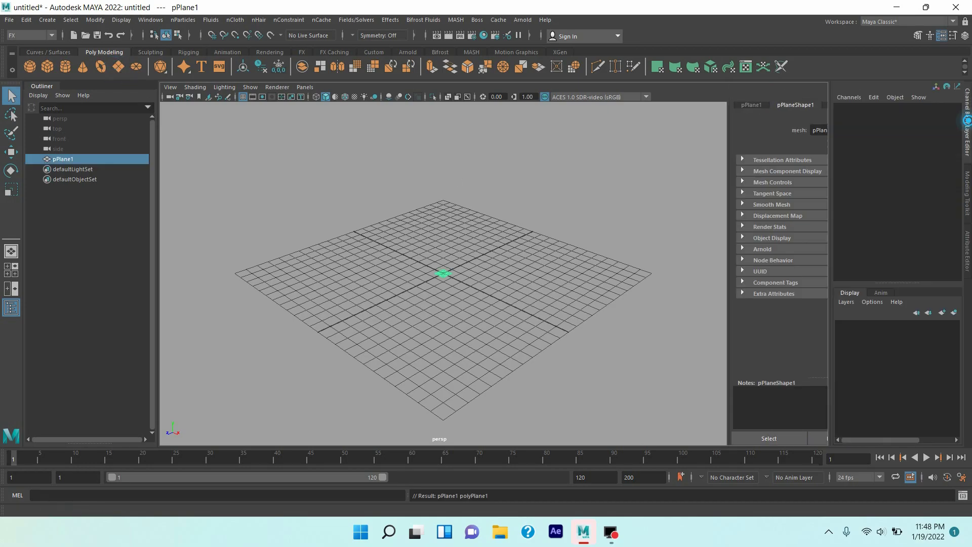
pyautogui.click(865, 222)
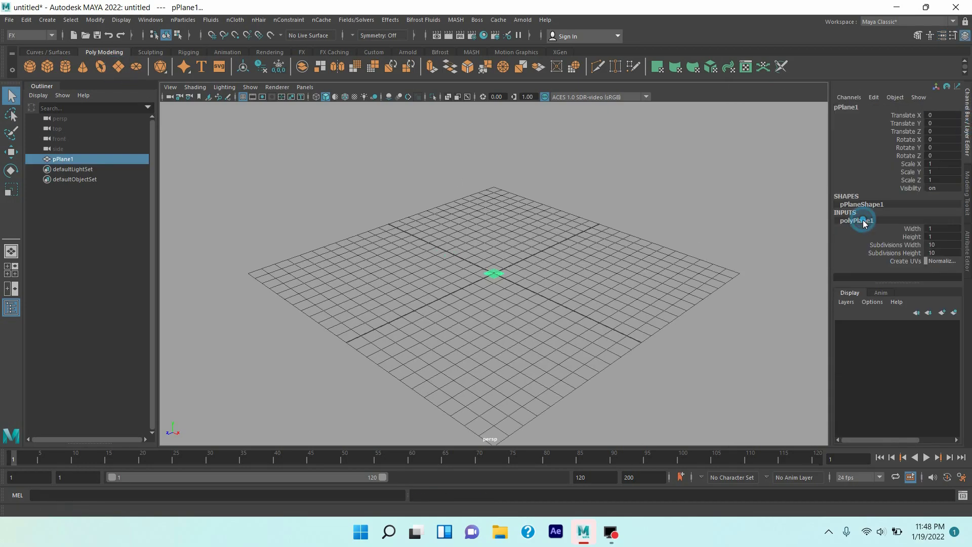
pyautogui.moveTo(935, 232); pyautogui.dragTo(940, 239)
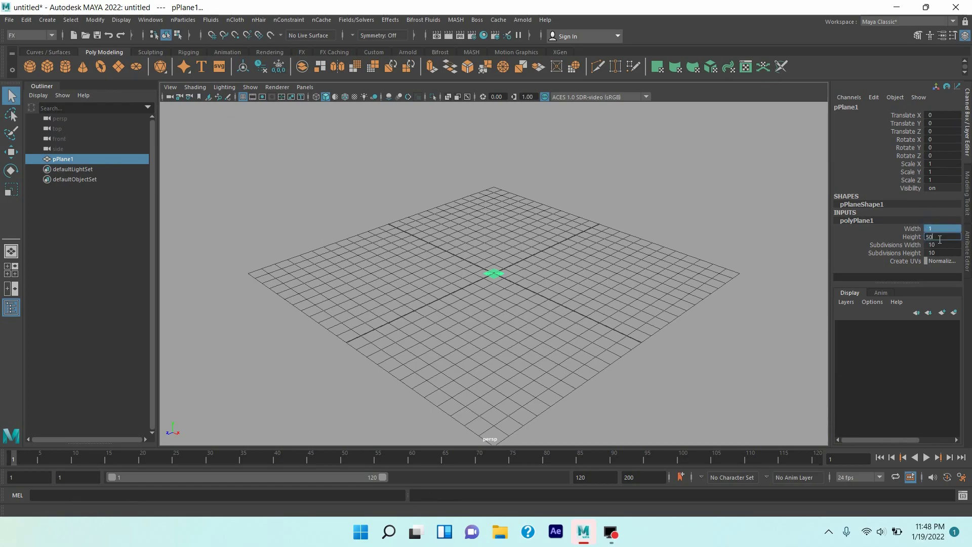
pyautogui.press('Return')
pyautogui.moveTo(940, 249); pyautogui.dragTo(941, 253)
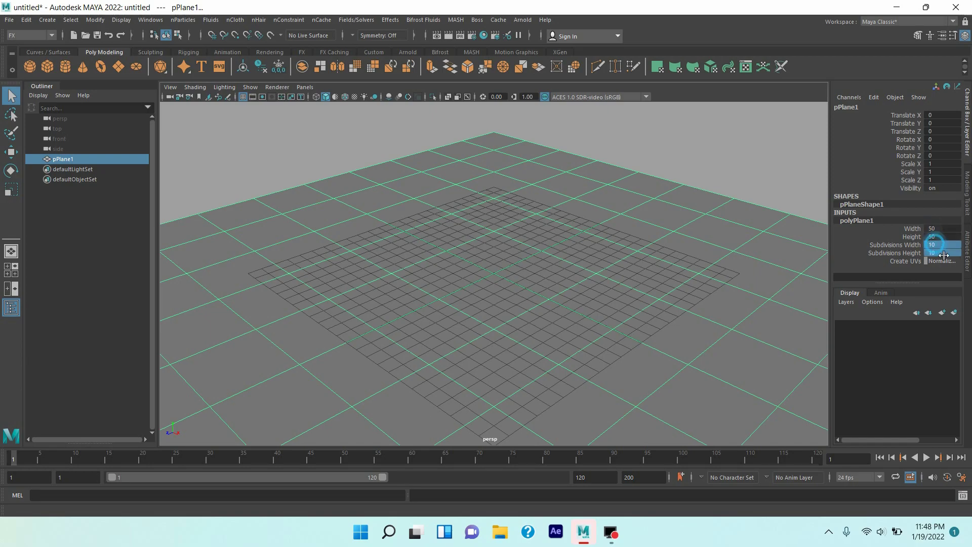
pyautogui.click(943, 255)
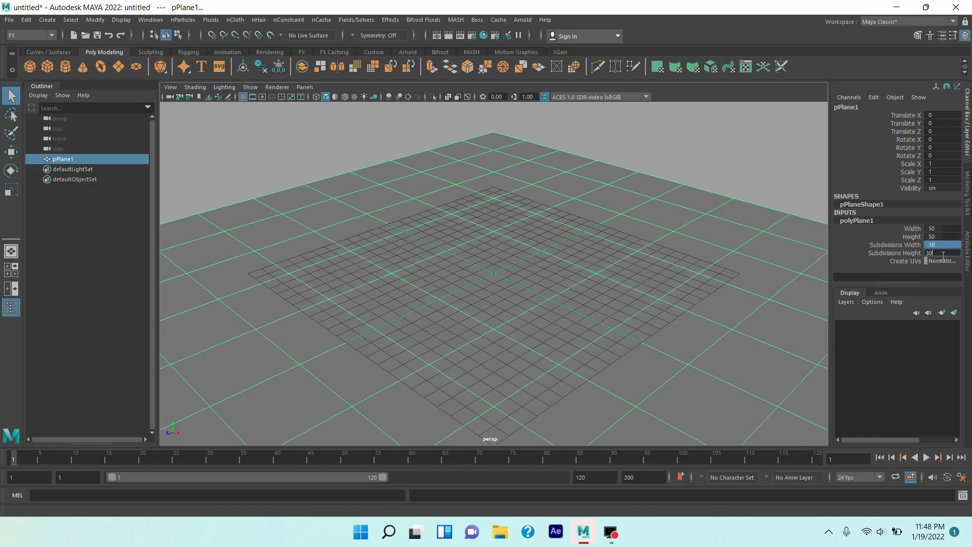
pyautogui.write('300')
pyautogui.press('Return')
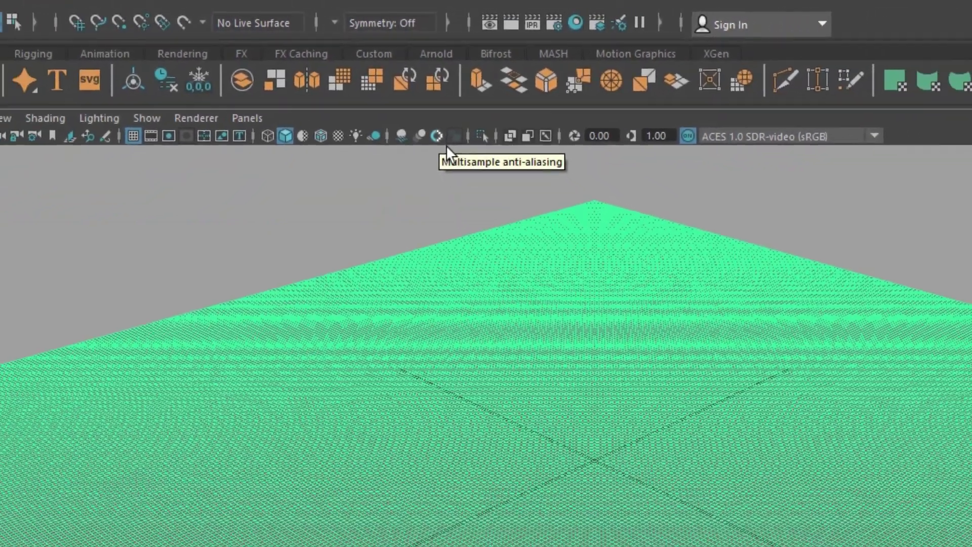
pyautogui.click(450, 163)
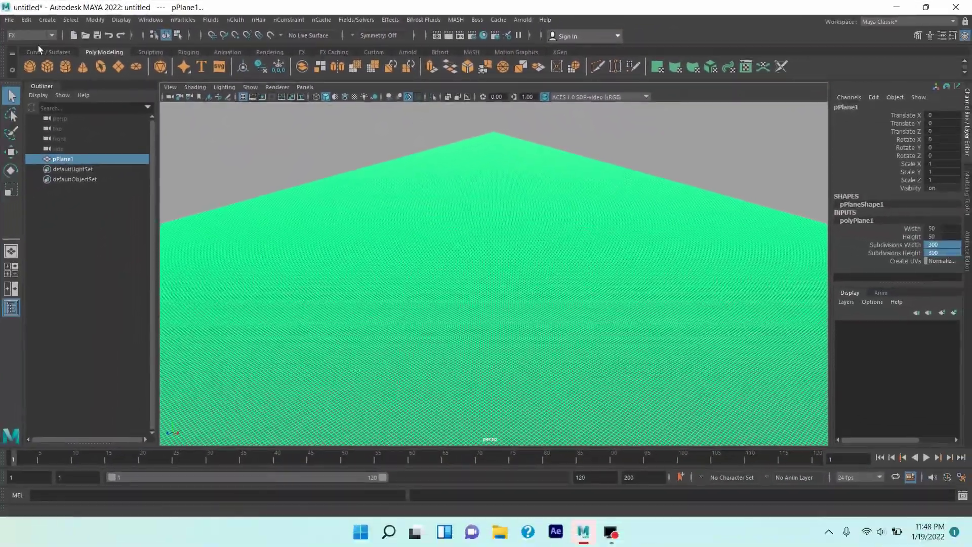
# Keep the FX menu set active and bring up the Boss menu commands
pyautogui.click(41, 34)
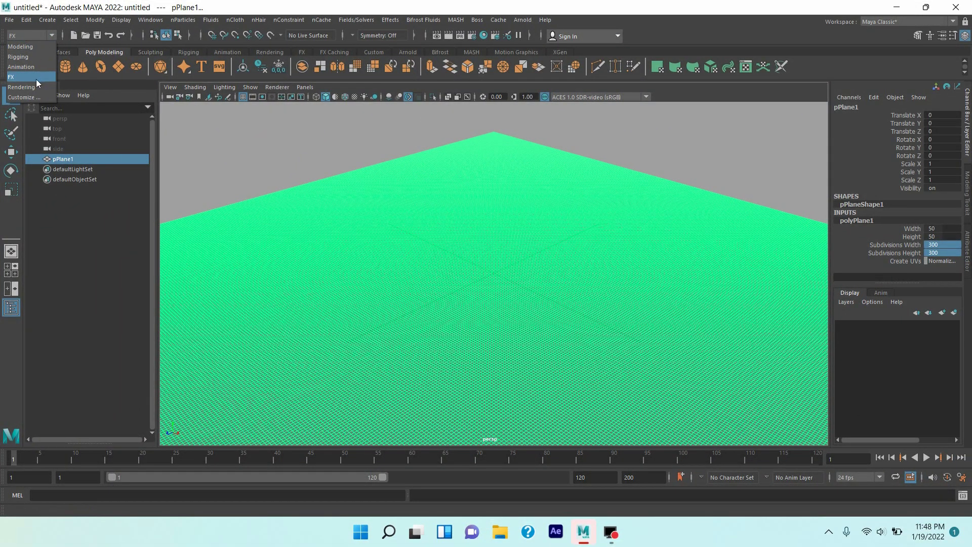
pyautogui.click(30, 75)
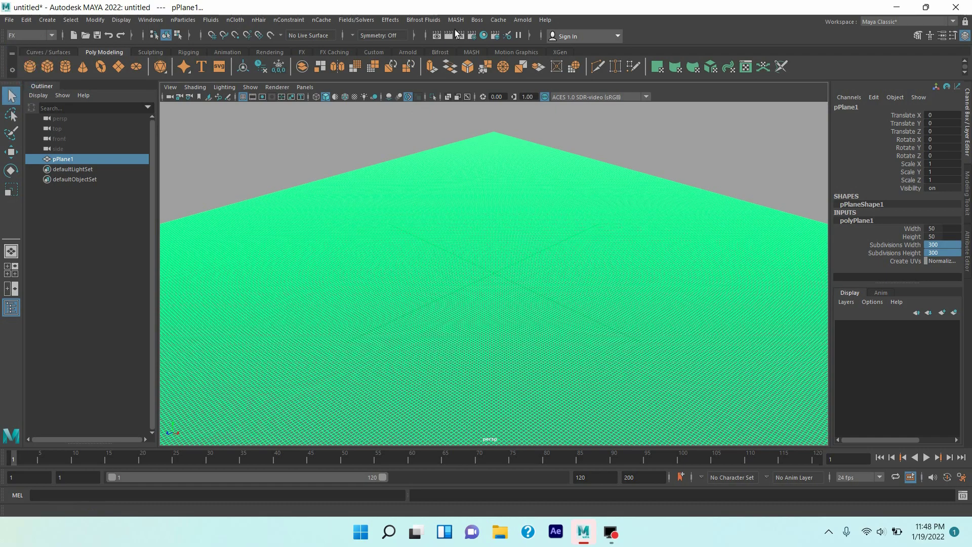
pyautogui.click(478, 21)
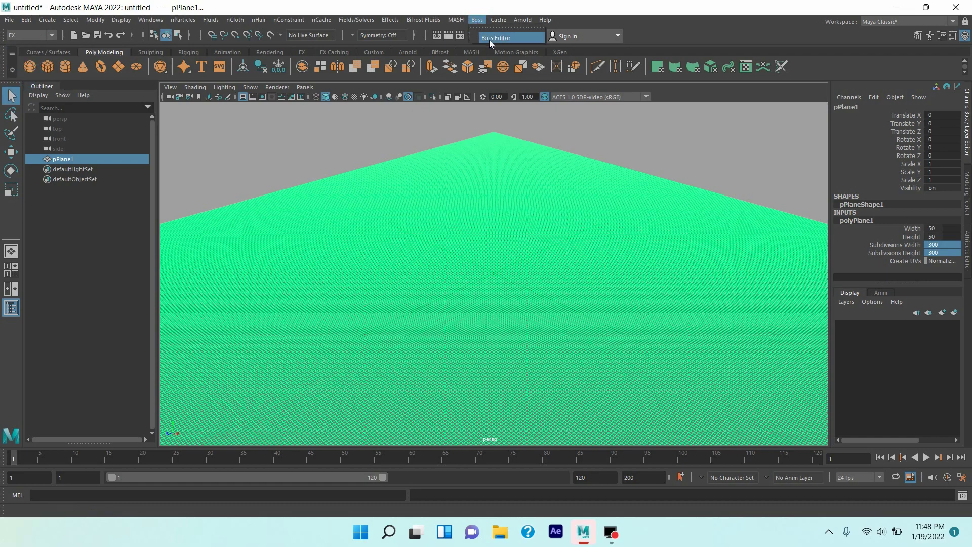
# From the Boss Ripple / Wave Generator, create a spectral wave solver on the plane
pyautogui.click(495, 37)
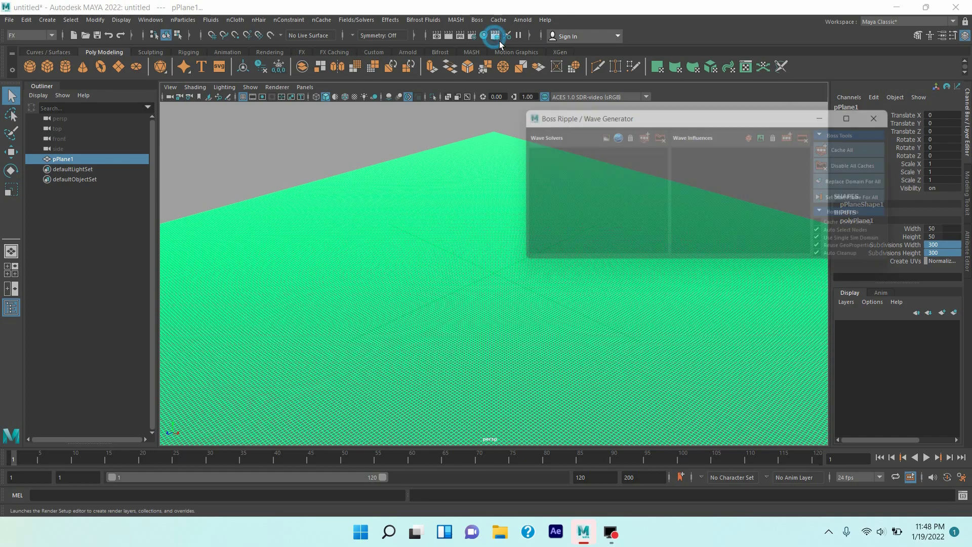
pyautogui.click(617, 139)
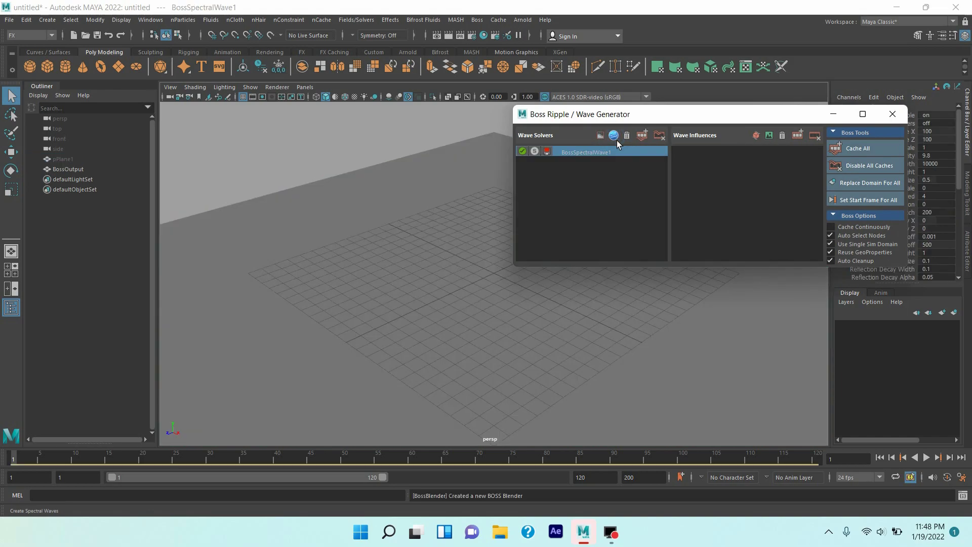
pyautogui.click(873, 203)
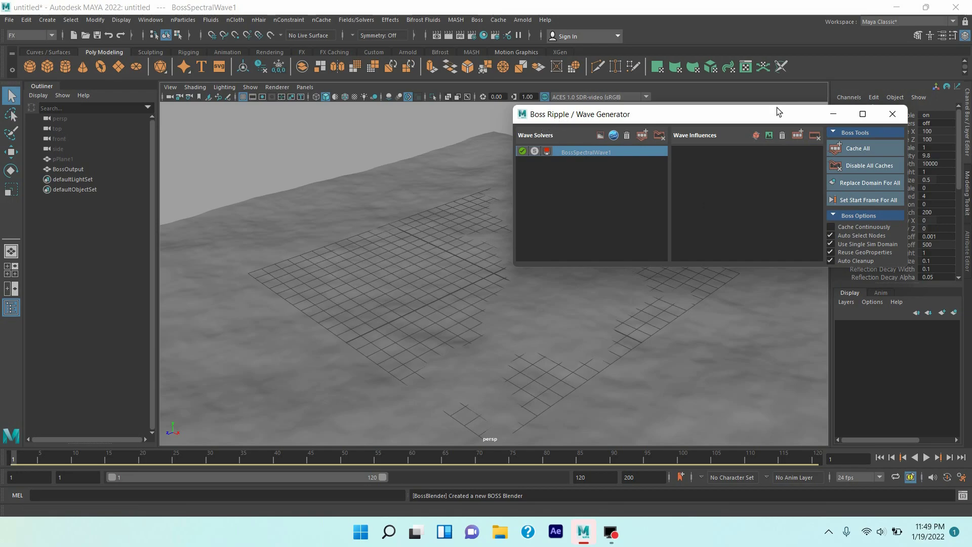
# Close the wave generator, play the grey waves to frame 97, and select the BossOutput mesh
pyautogui.click(892, 113)
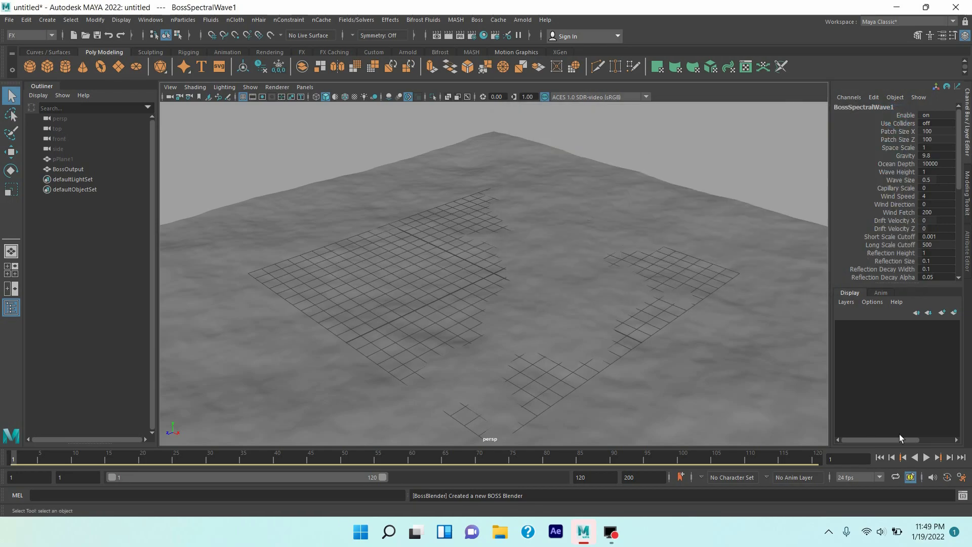
pyautogui.click(933, 463)
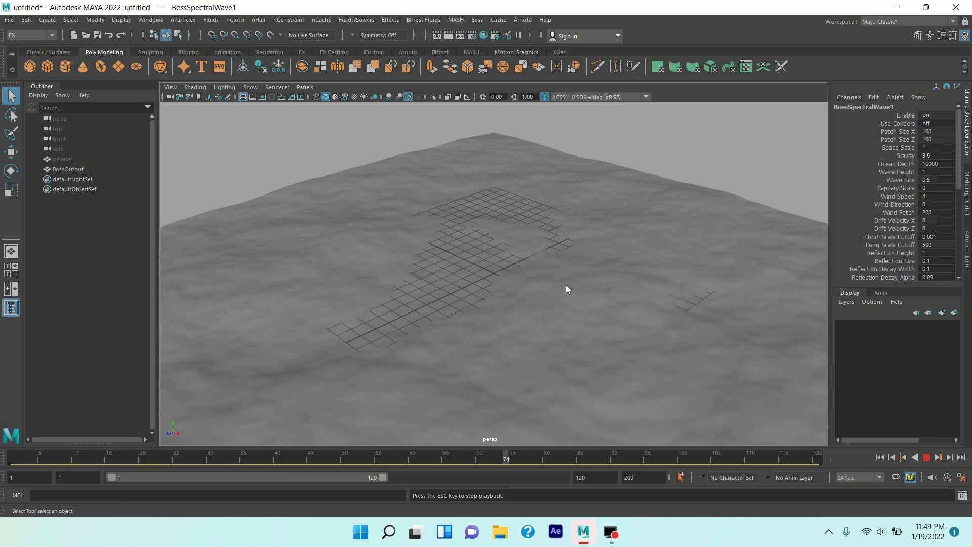
pyautogui.click(926, 457)
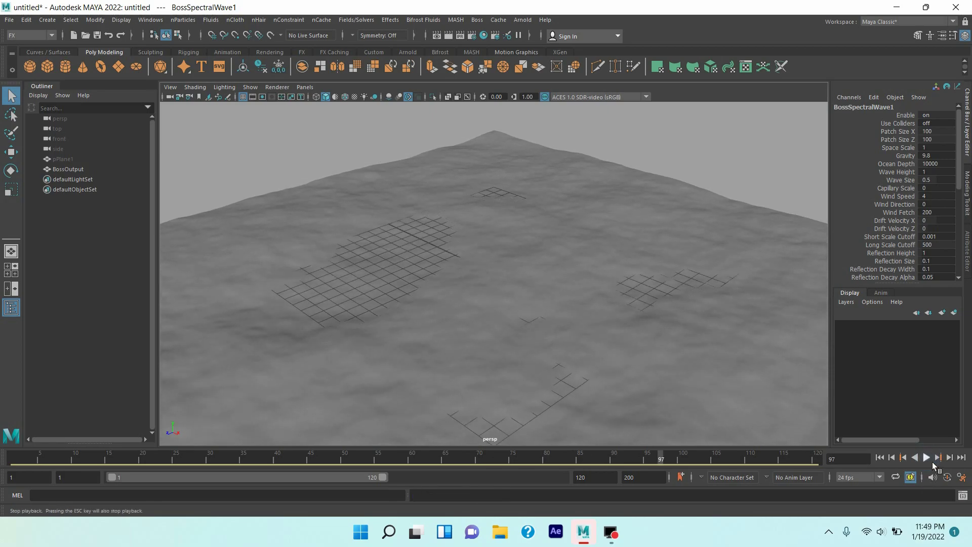
pyautogui.click(491, 351)
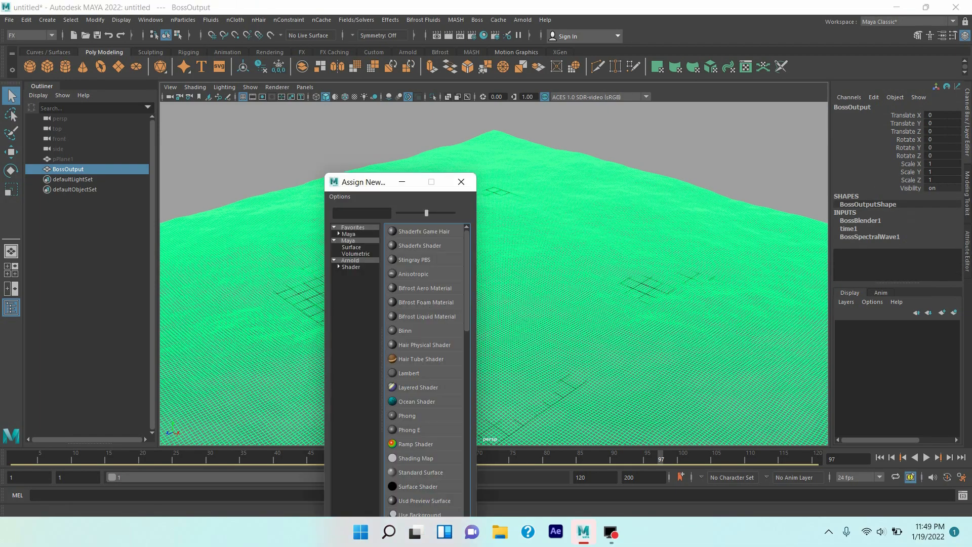
# Assign a new Maya Ocean Shader to the BossOutput mesh, then deselect it
pyautogui.moveTo(369, 187); pyautogui.dragTo(357, 161)
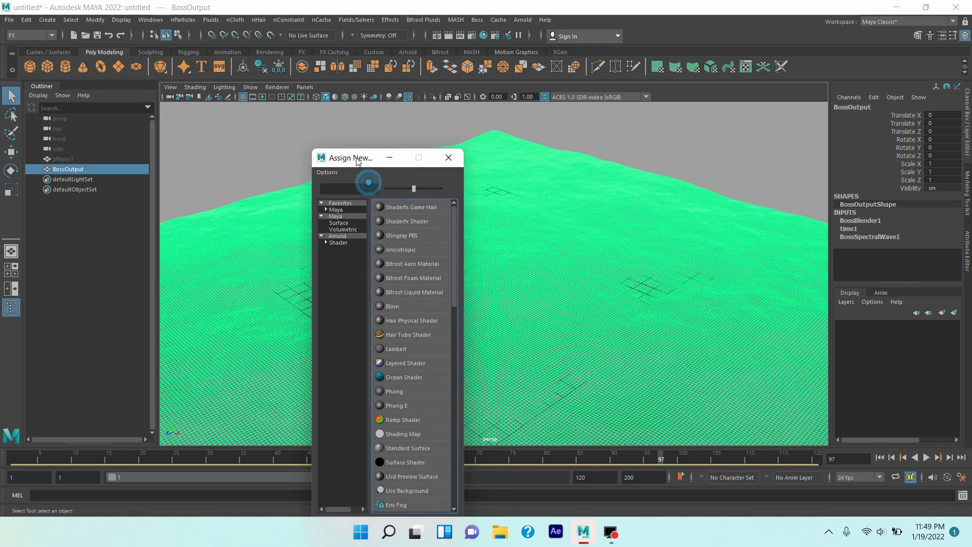
pyautogui.click(345, 221)
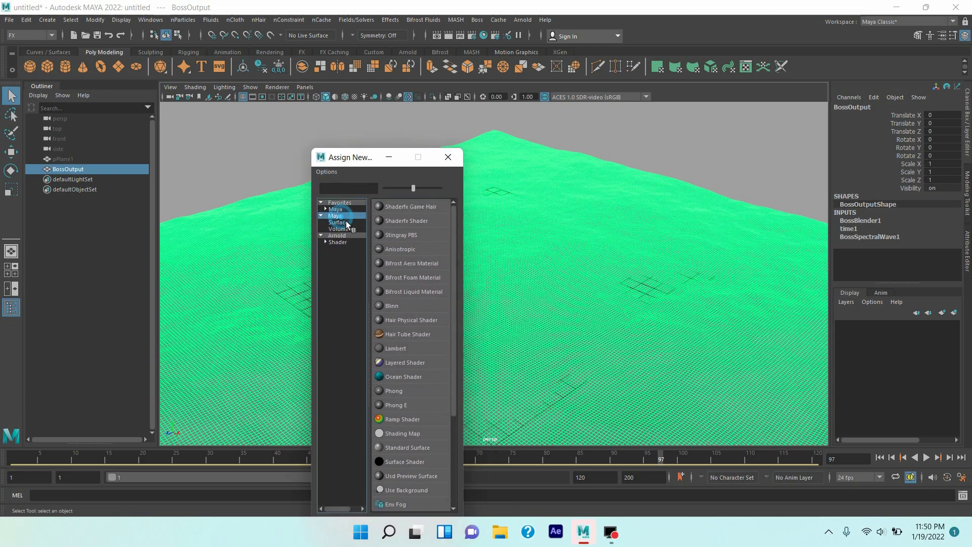
pyautogui.click(400, 381)
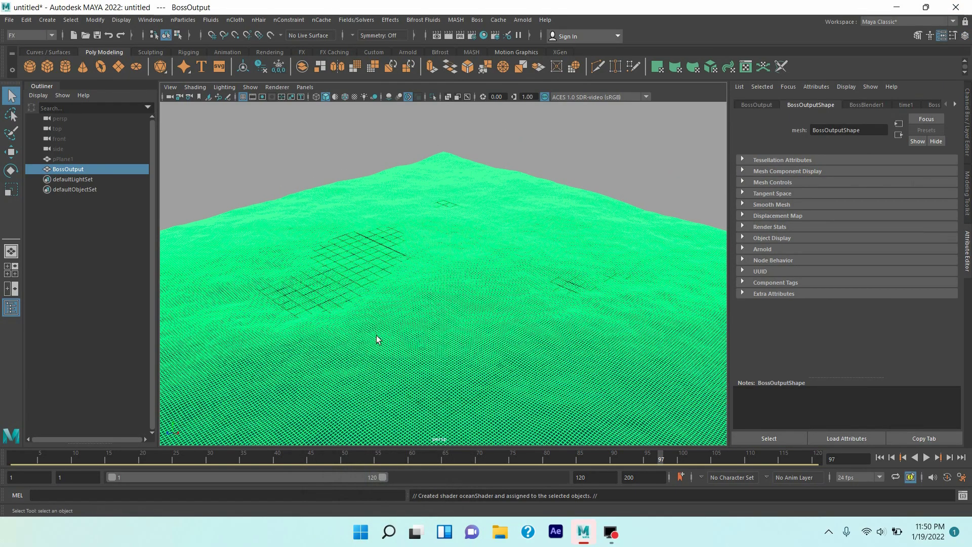
pyautogui.click(630, 168)
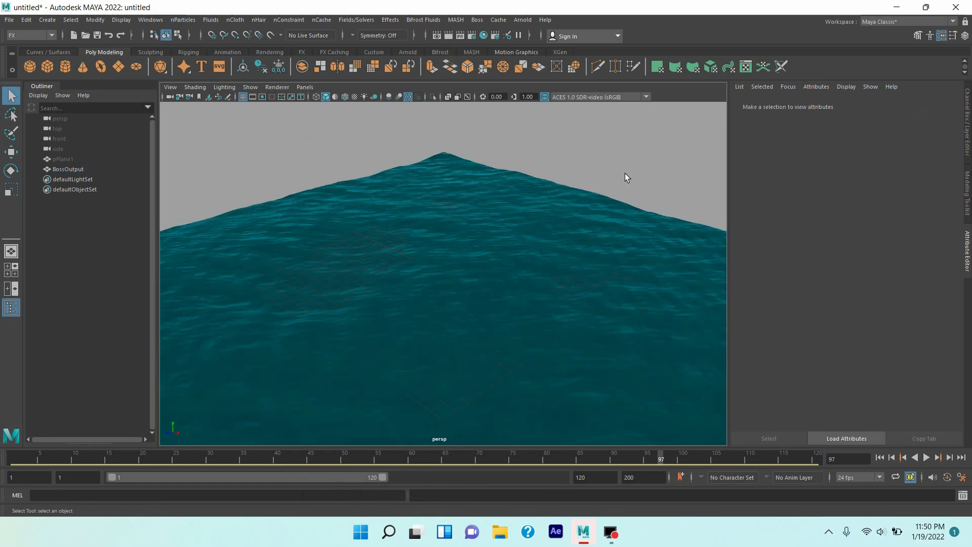
# Play the waves with the grid hidden, stop at frame 80, and select BossOutput in the Outliner
pyautogui.click(929, 458)
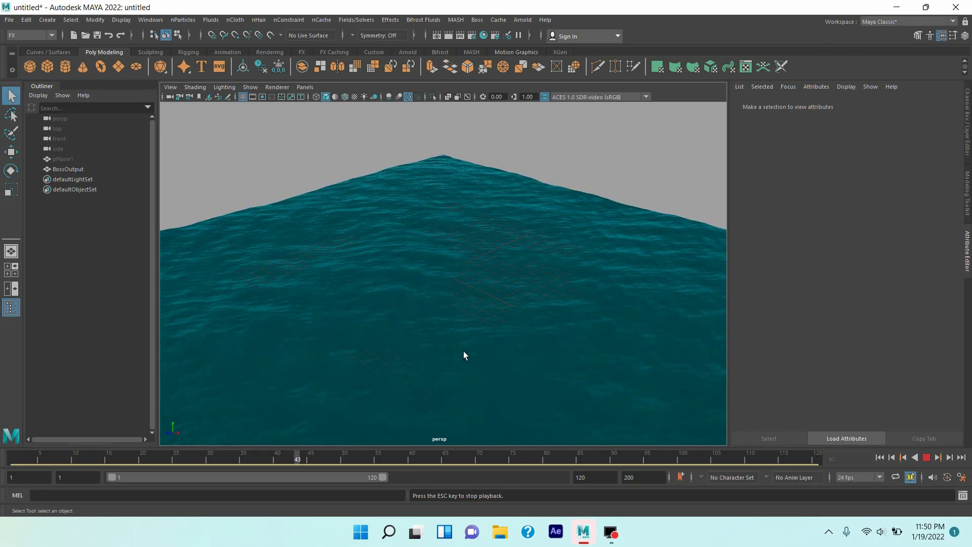
pyautogui.click(243, 97)
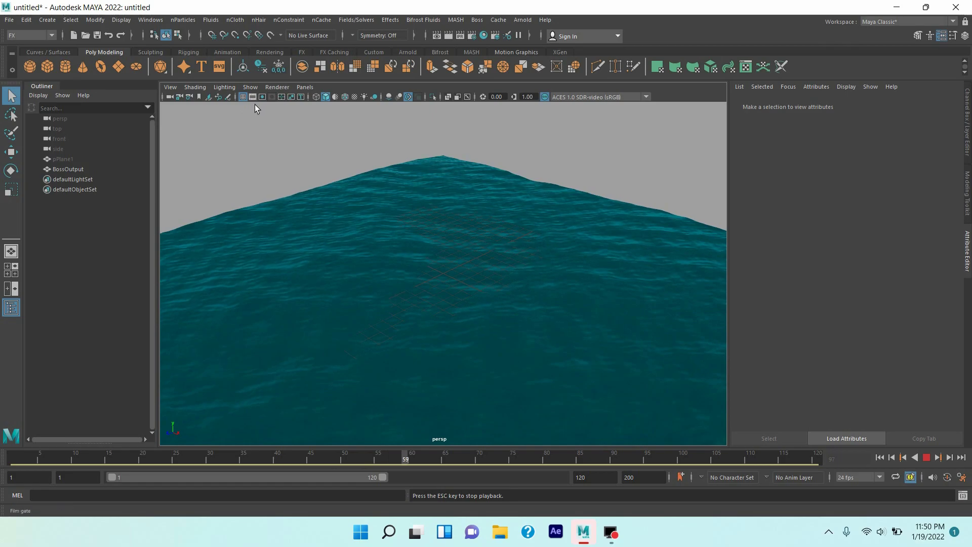
pyautogui.click(926, 457)
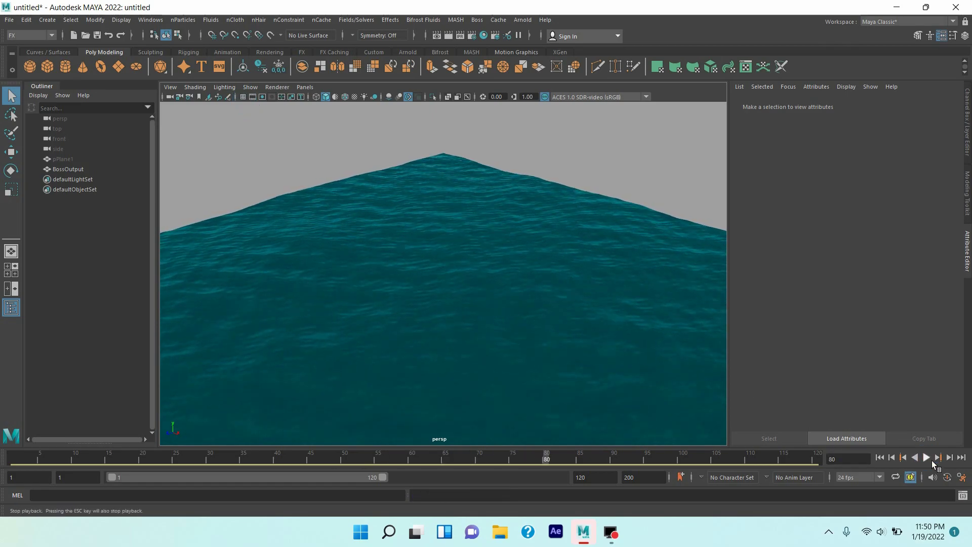
pyautogui.click(73, 170)
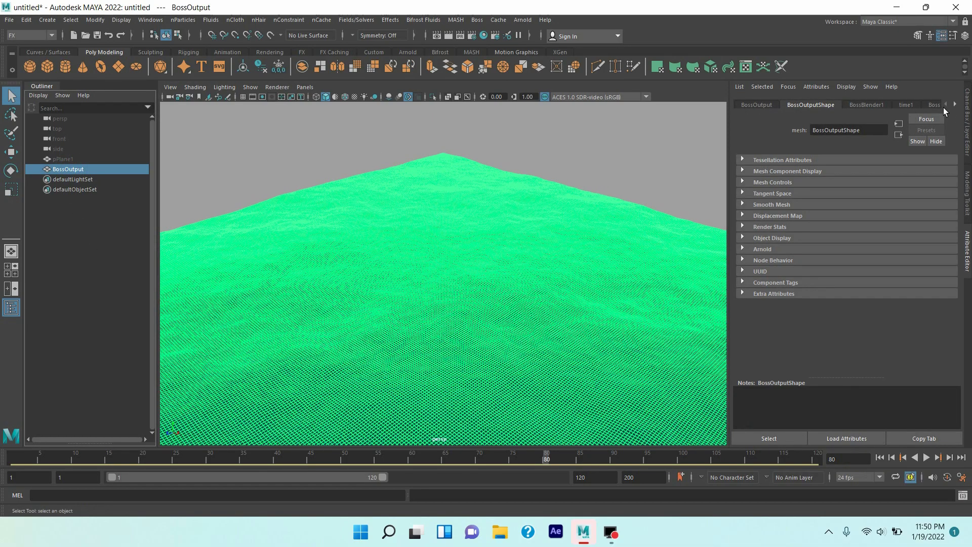
# Change BossSpectralWave1 Space Scale from 1.000 to 0.6
pyautogui.click(941, 107)
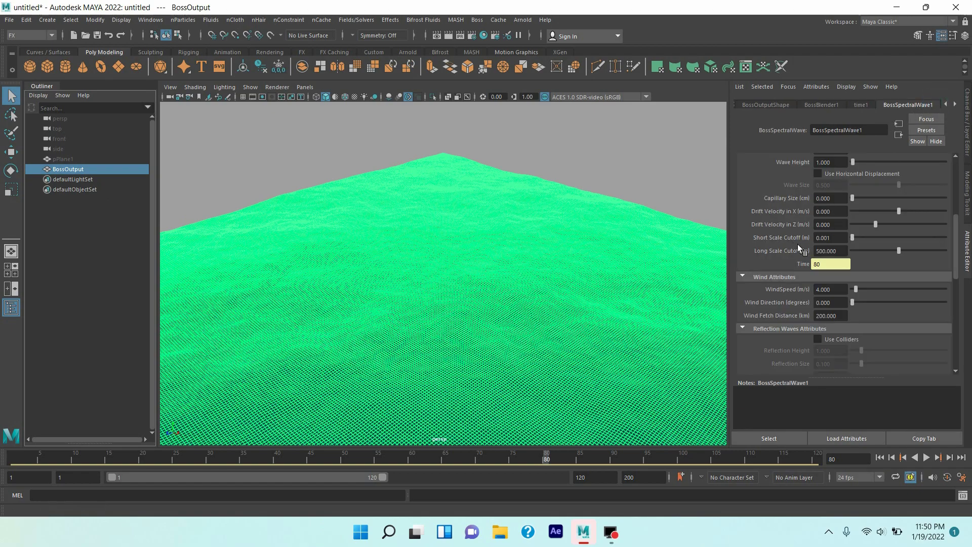
pyautogui.scroll(5, 799, 248)
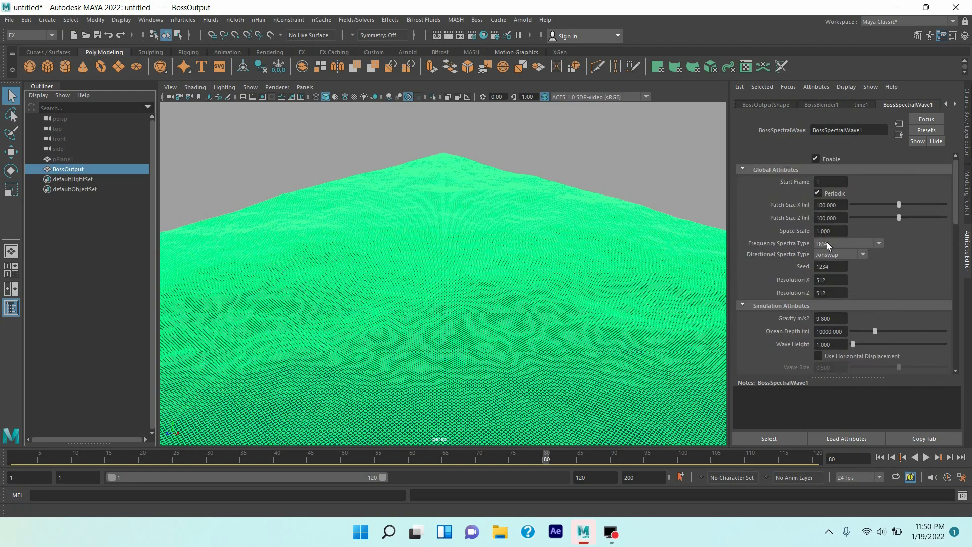
pyautogui.click(842, 233)
pyautogui.click(817, 232)
pyautogui.moveTo(844, 234); pyautogui.dragTo(806, 235)
pyautogui.press('BackSpace')
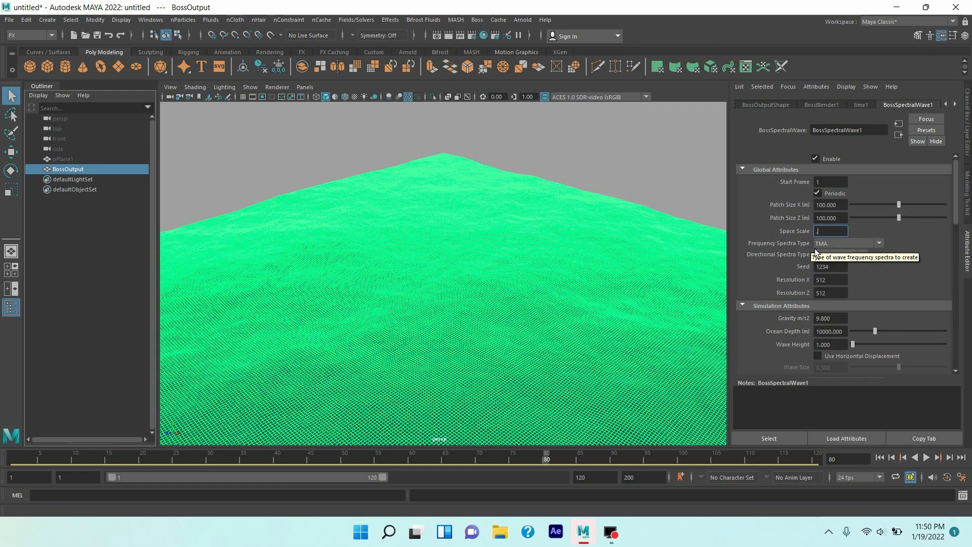
pyautogui.write('.6')
pyautogui.press('Return')
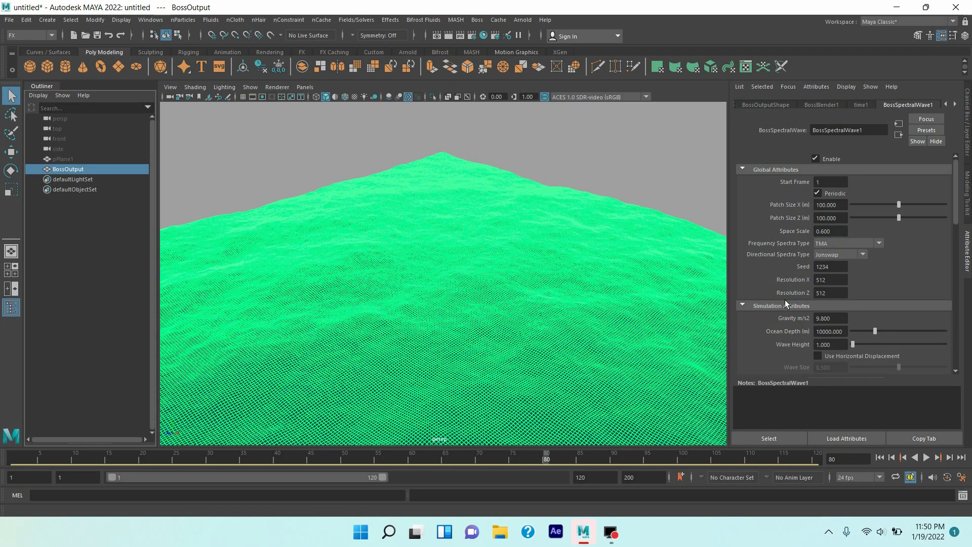
# Deselect and play the rescaled ocean to frame 116, then reselect BossOutput
pyautogui.click(651, 180)
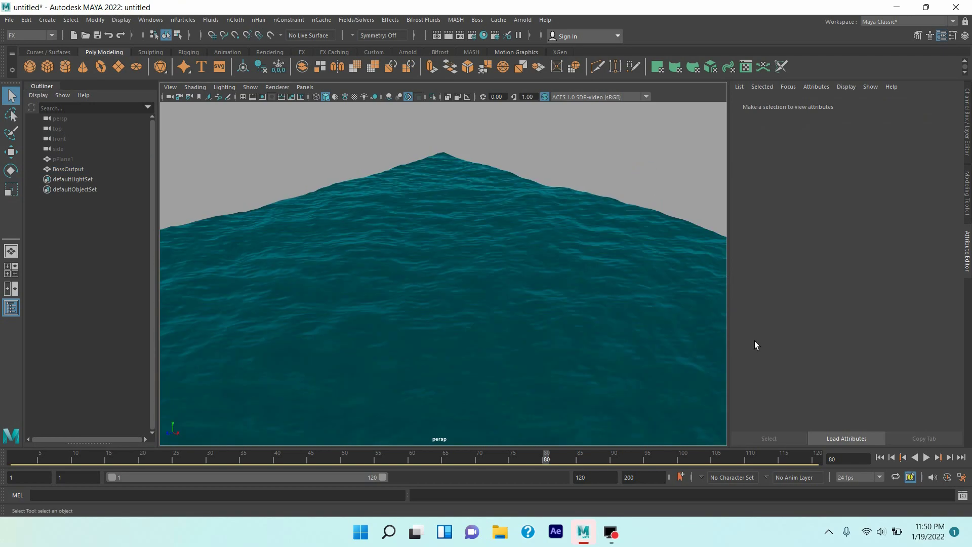
pyautogui.click(929, 462)
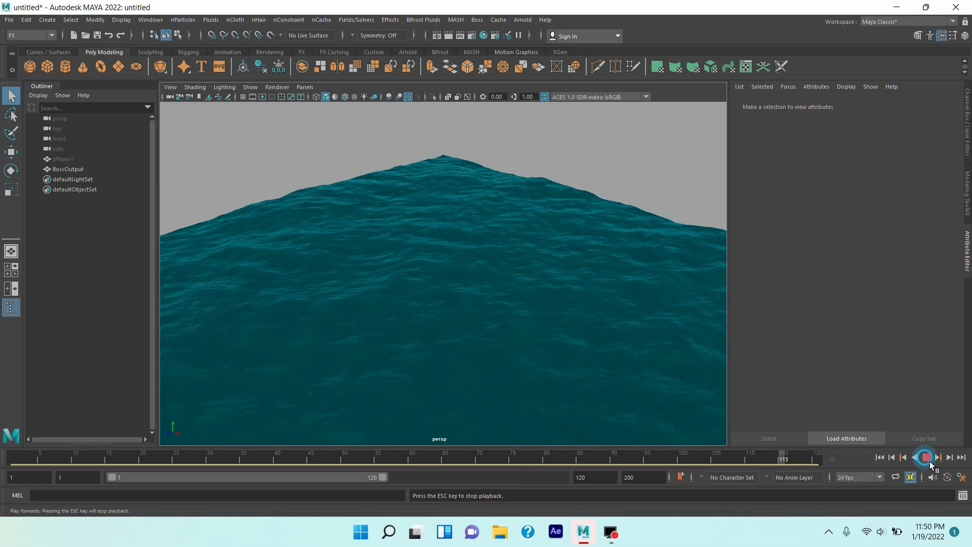
pyautogui.click(928, 458)
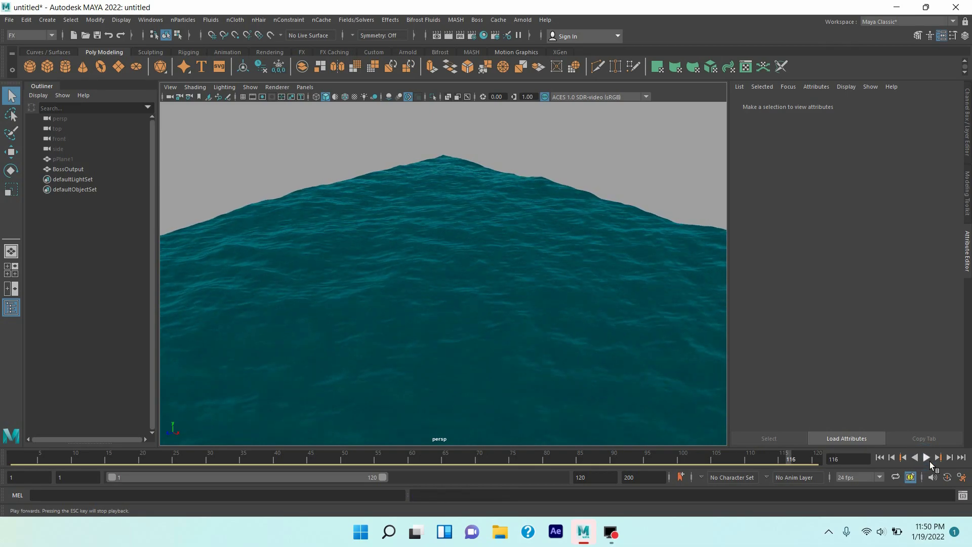
pyautogui.click(65, 170)
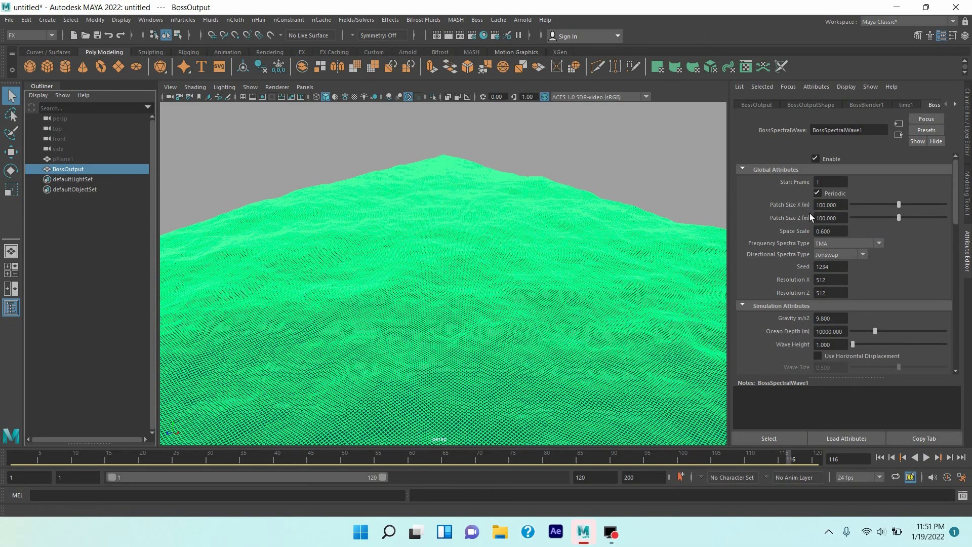
# Under Wind Attributes, set BossSpectralWave1 WindSpeed to 7
pyautogui.scroll(-5, 805, 217)
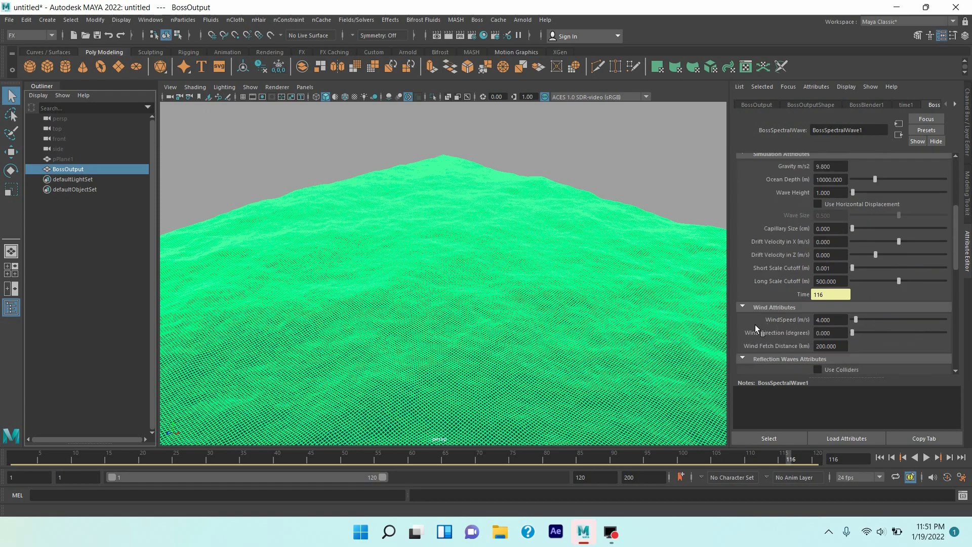
pyautogui.click(837, 321)
pyautogui.press('Return')
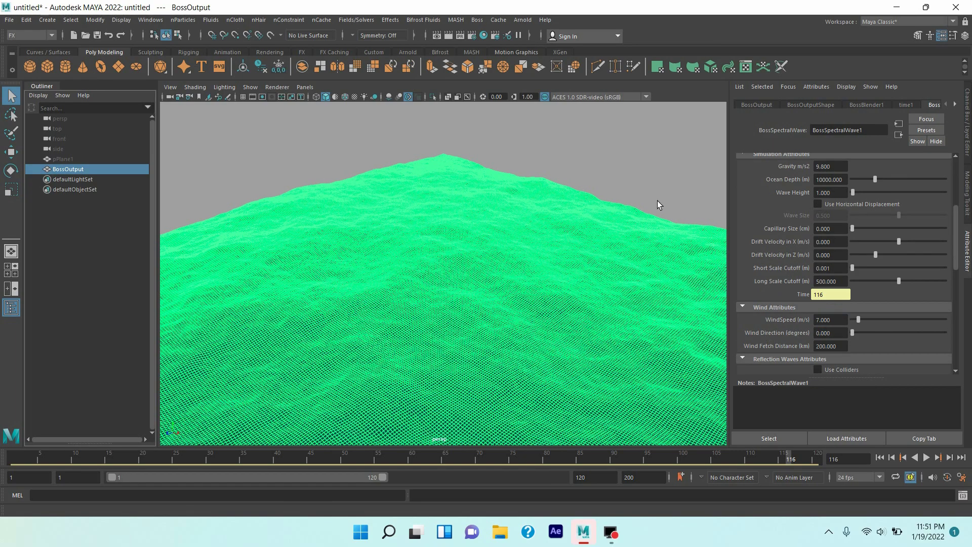
# Deselect the ocean and play the windier teal ocean animation from the start
pyautogui.click(671, 172)
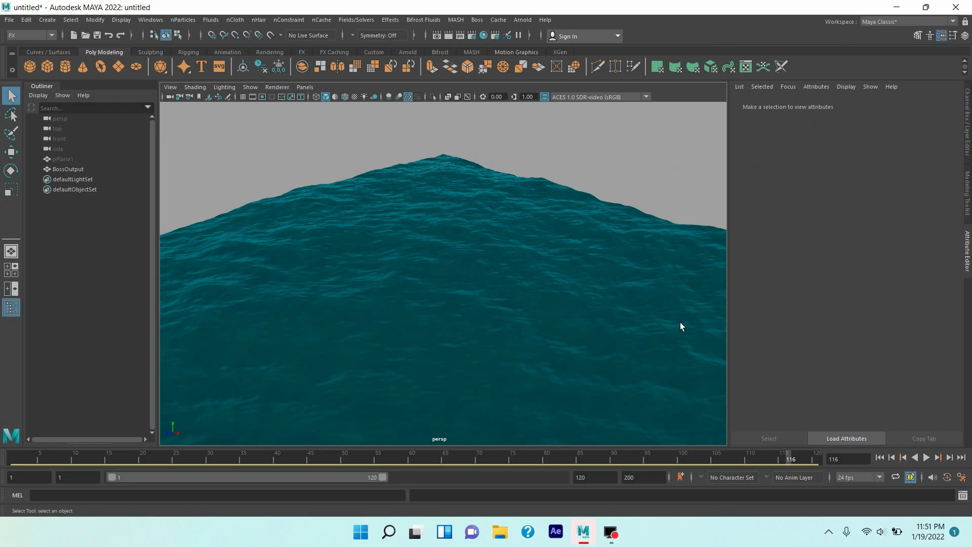
pyautogui.click(931, 460)
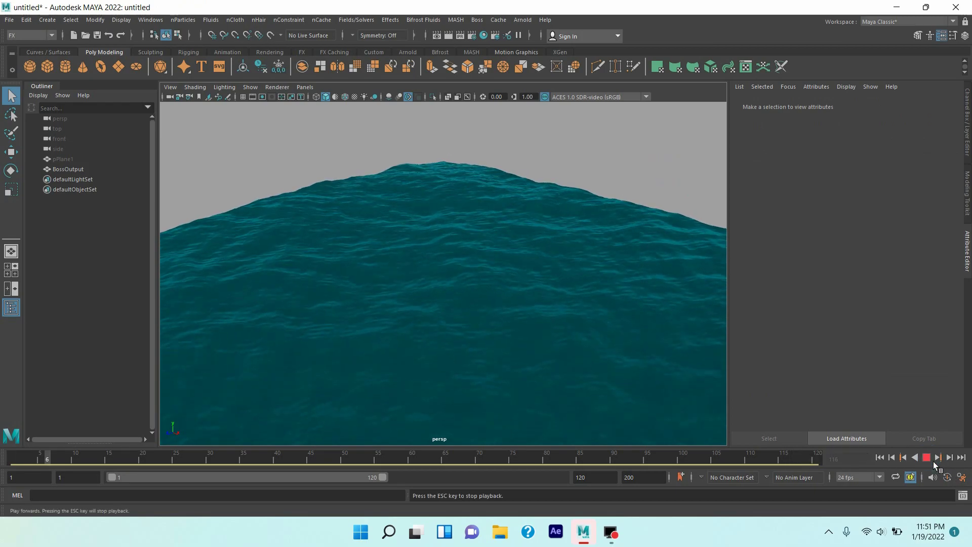